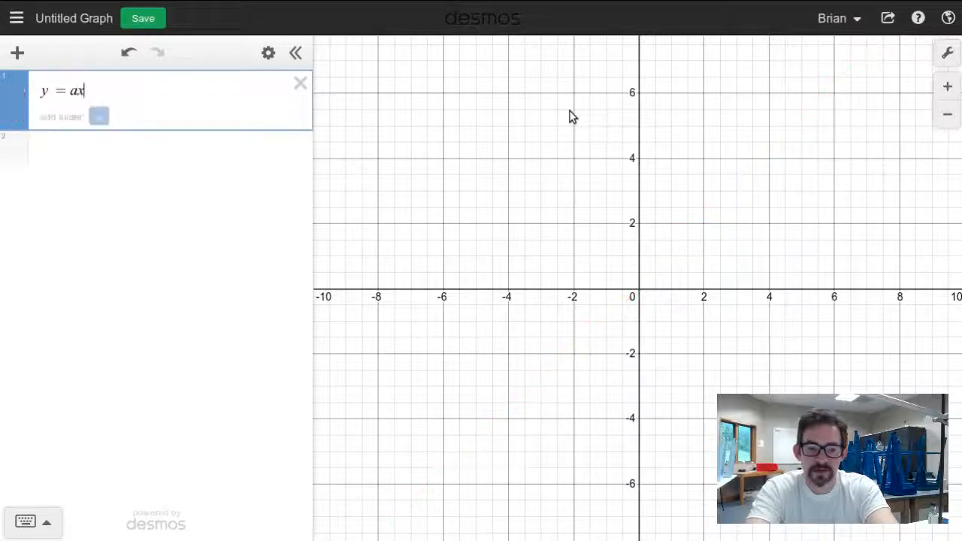
Step: Complete the first expression as y = ax^2 + bx + c and add sliders for a, b and c
{"action": "scroll", "coordinate": [570, 120], "scroll_direction": "up", "scroll_amount": 3}
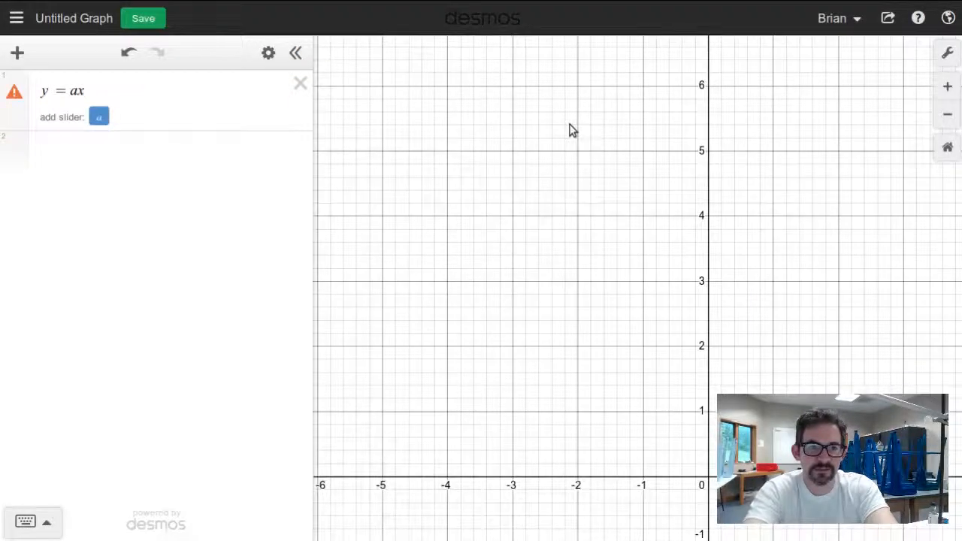
{"action": "left_click", "coordinate": [97, 91]}
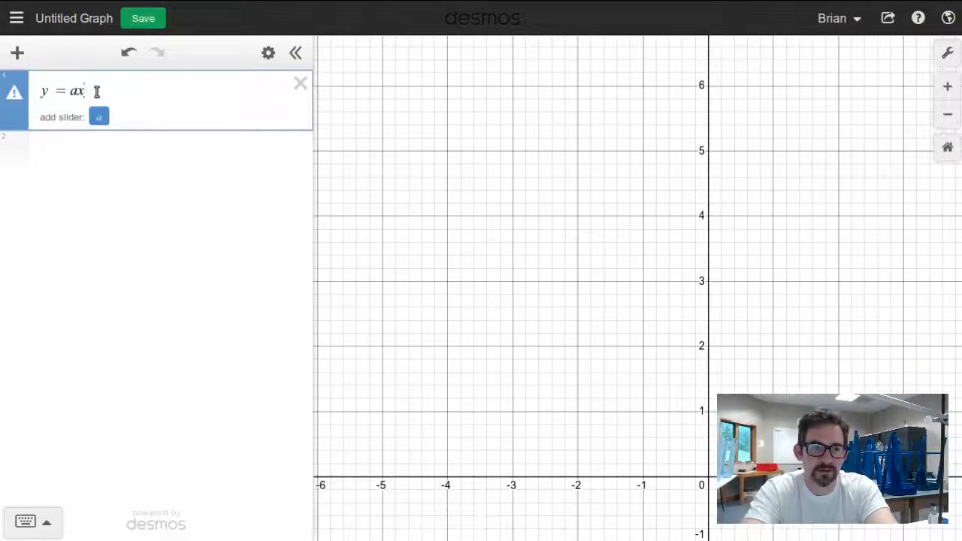
{"action": "type", "text": "^2"}
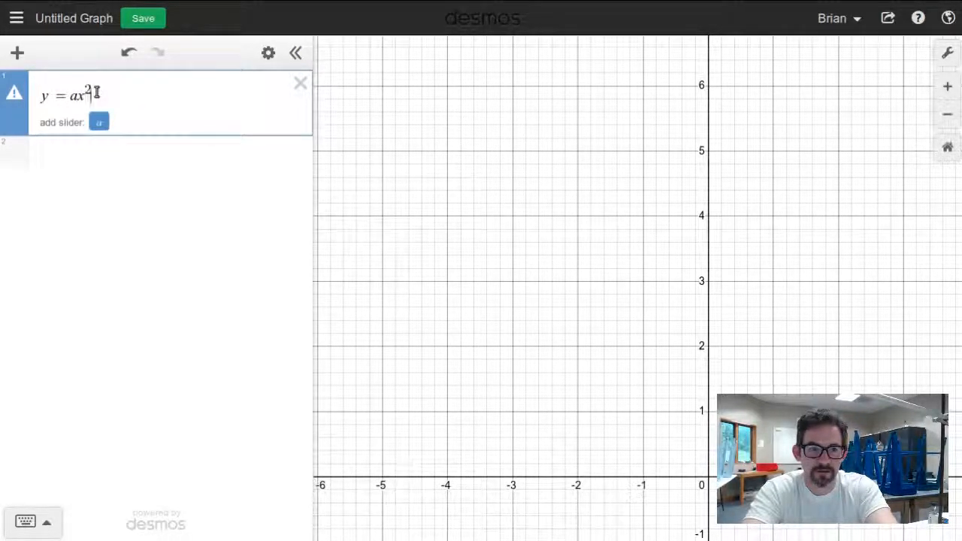
{"action": "key", "text": "Right"}
{"action": "type", "text": "+ bx"}
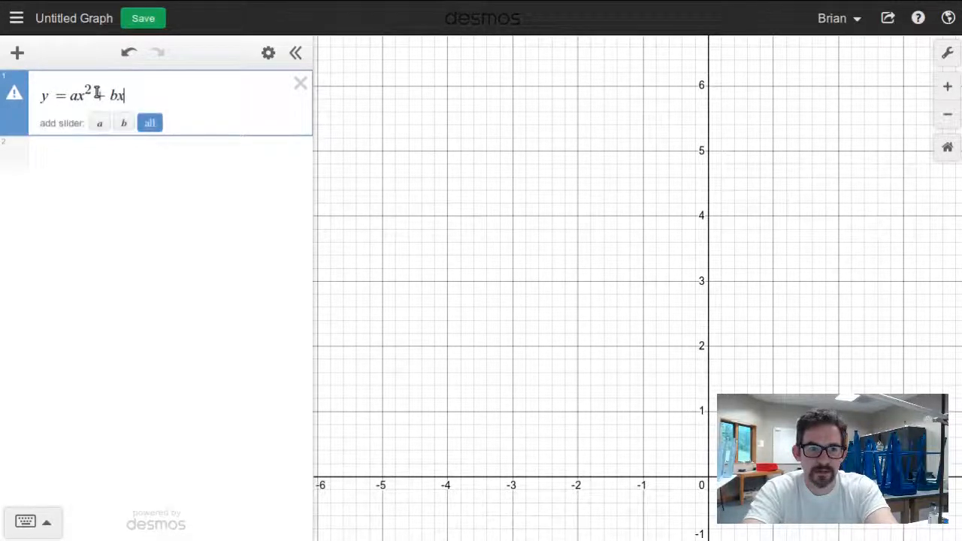
{"action": "type", "text": " + c"}
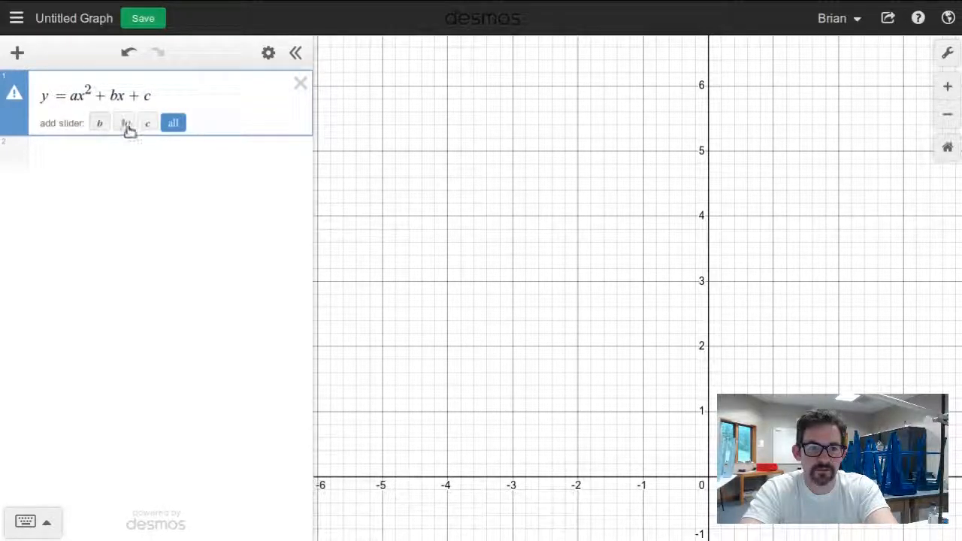
{"action": "left_click", "coordinate": [174, 124]}
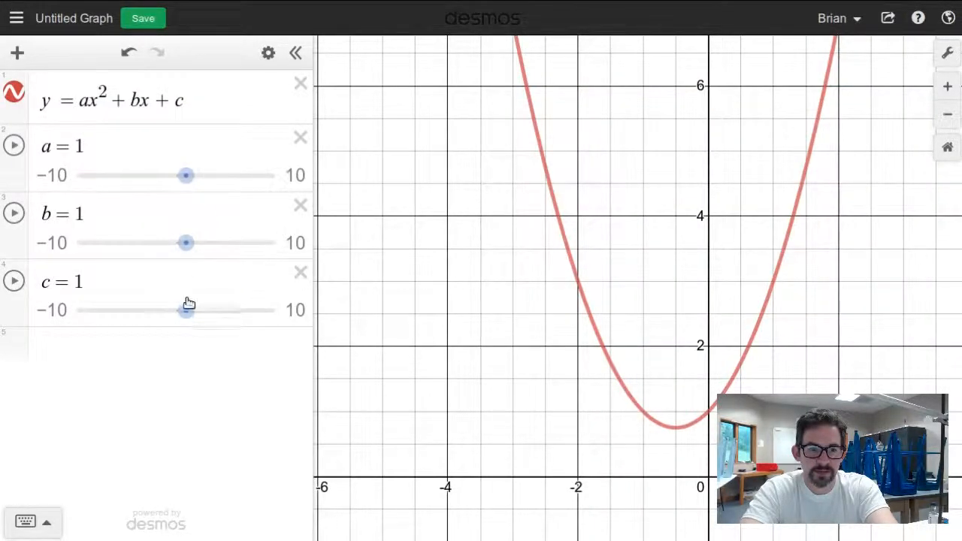
Step: Adjust the parabola's coefficient sliders to a = 0.5, b = 1.1 and c = 0.7
{"action": "mouse_move", "coordinate": [187, 309]}
{"action": "left_mouse_down"}
{"action": "mouse_move", "coordinate": [212, 315]}
{"action": "mouse_move", "coordinate": [133, 316]}
{"action": "mouse_move", "coordinate": [200, 314]}
{"action": "mouse_move", "coordinate": [187, 313]}
{"action": "left_mouse_up"}
{"action": "mouse_move", "coordinate": [191, 254]}
{"action": "left_mouse_down"}
{"action": "mouse_move", "coordinate": [234, 260]}
{"action": "mouse_move", "coordinate": [125, 258]}
{"action": "mouse_move", "coordinate": [188, 253]}
{"action": "left_mouse_up"}
{"action": "mouse_move", "coordinate": [178, 172]}
{"action": "left_mouse_down"}
{"action": "mouse_move", "coordinate": [211, 173]}
{"action": "mouse_move", "coordinate": [155, 176]}
{"action": "mouse_move", "coordinate": [191, 176]}
{"action": "mouse_move", "coordinate": [181, 176]}
{"action": "left_mouse_up"}
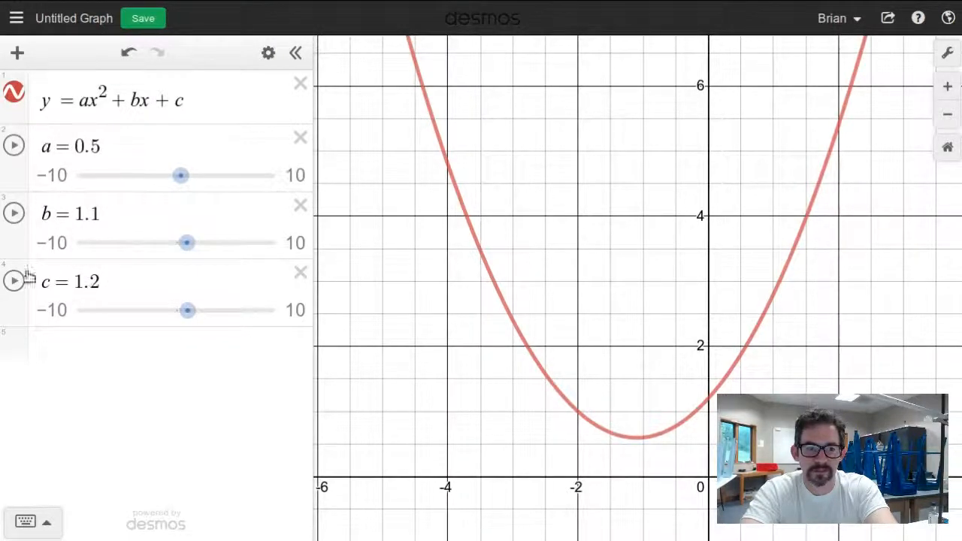
{"action": "left_click_drag", "start_coordinate": [189, 312], "coordinate": [183, 310]}
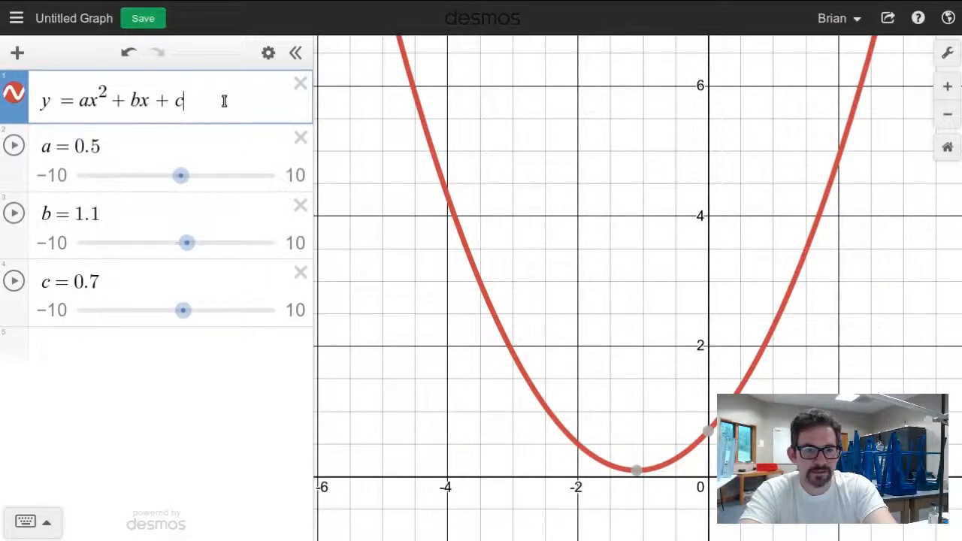
Step: Remove the quadratic and linear terms from the first expression, leaving y = c
{"action": "key", "text": "BackSpace"}
{"action": "key", "text": "BackSpace"}
{"action": "key", "text": "BackSpace"}
{"action": "key", "text": "BackSpace"}
{"action": "key", "text": "BackSpace"}
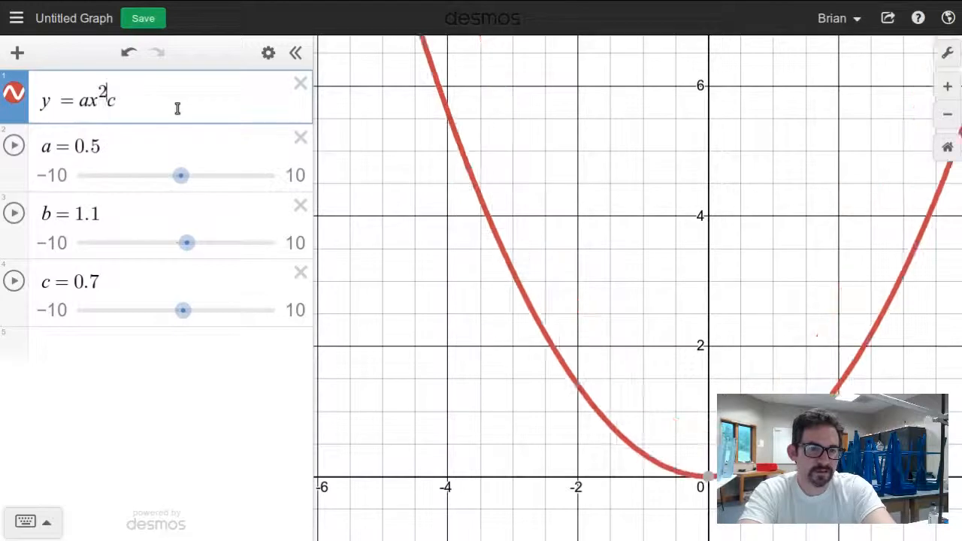
{"action": "key", "text": "BackSpace"}
{"action": "key", "text": "BackSpace"}
{"action": "key", "text": "BackSpace"}
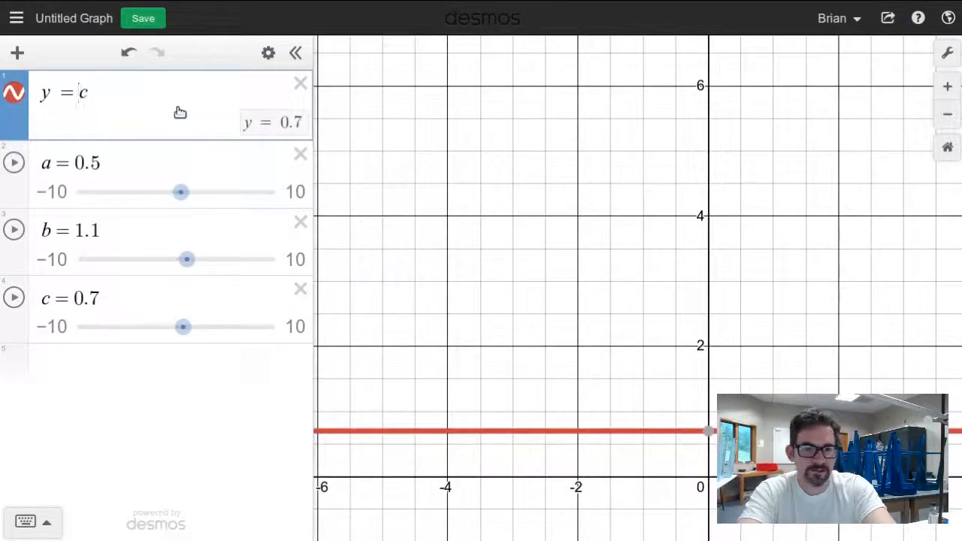
Step: Raise the horizontal line by moving the c slider to 2
{"action": "left_click", "coordinate": [184, 329]}
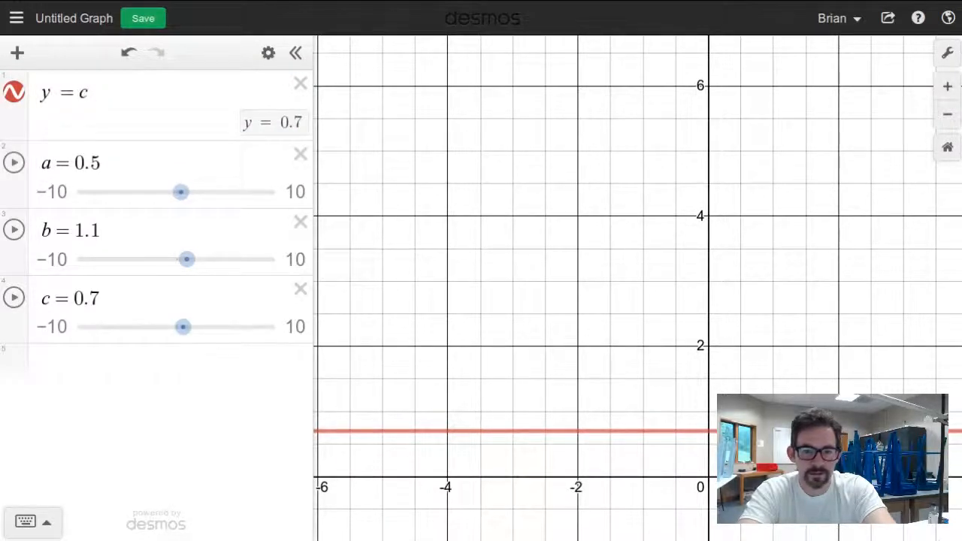
{"action": "left_click_drag", "start_coordinate": [708, 478], "coordinate": [529, 284]}
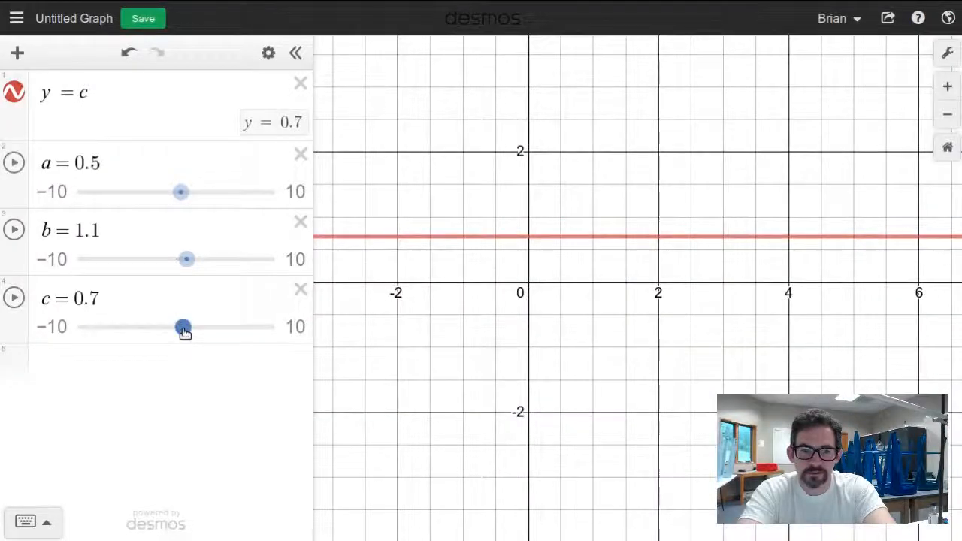
{"action": "left_click_drag", "start_coordinate": [185, 333], "coordinate": [196, 333]}
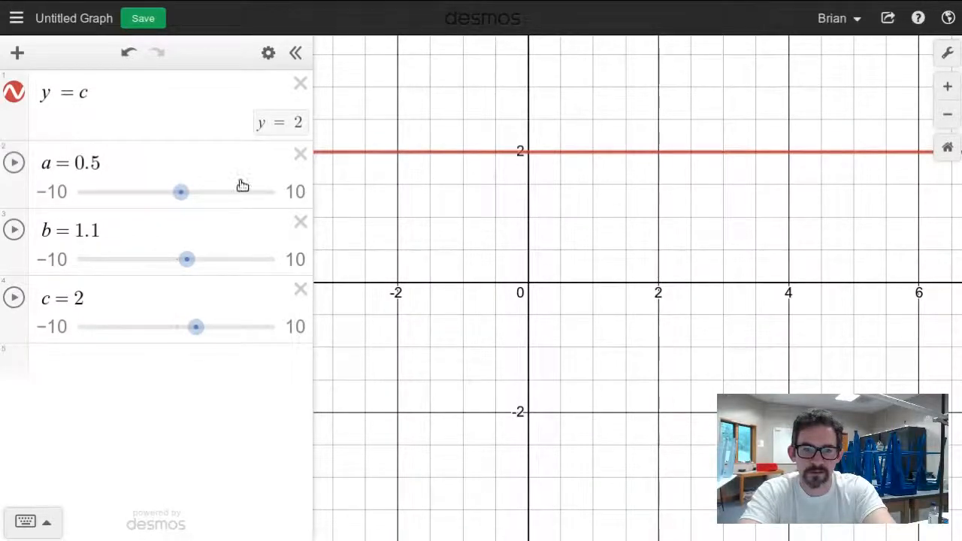
Step: Add the linear equation y = bx + c as a new expression below y = c
{"action": "left_click", "coordinate": [146, 115]}
{"action": "key", "text": "Return"}
{"action": "type", "text": "y"}
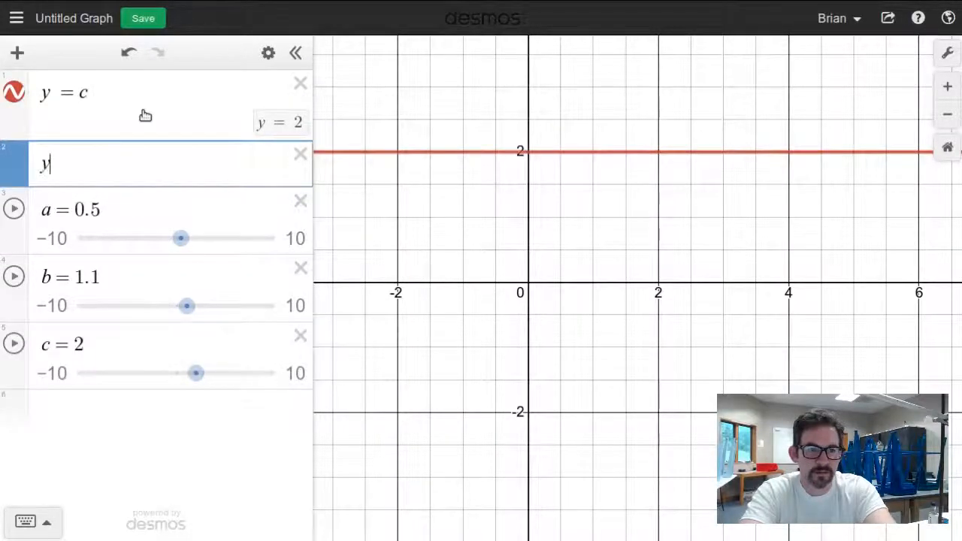
{"action": "type", "text": " = bx "}
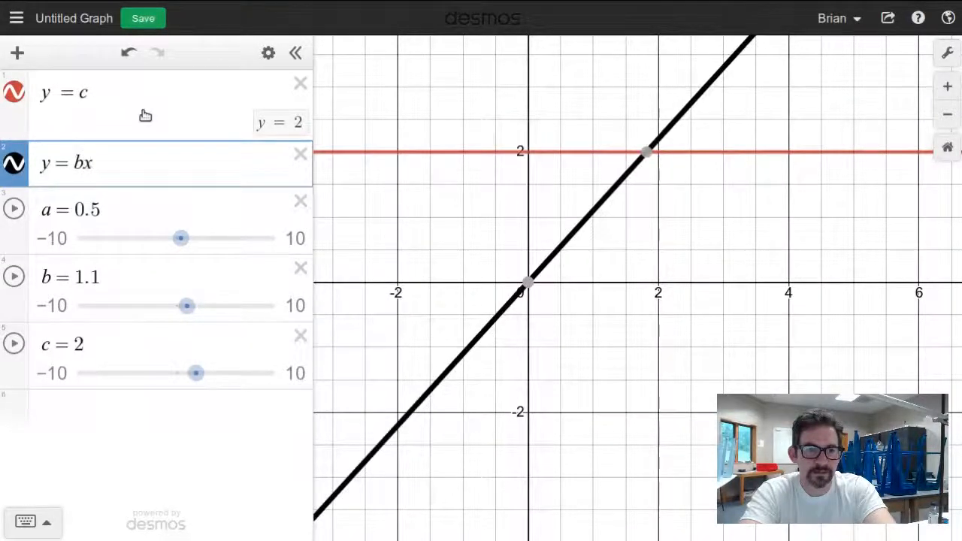
{"action": "type", "text": "+ c"}
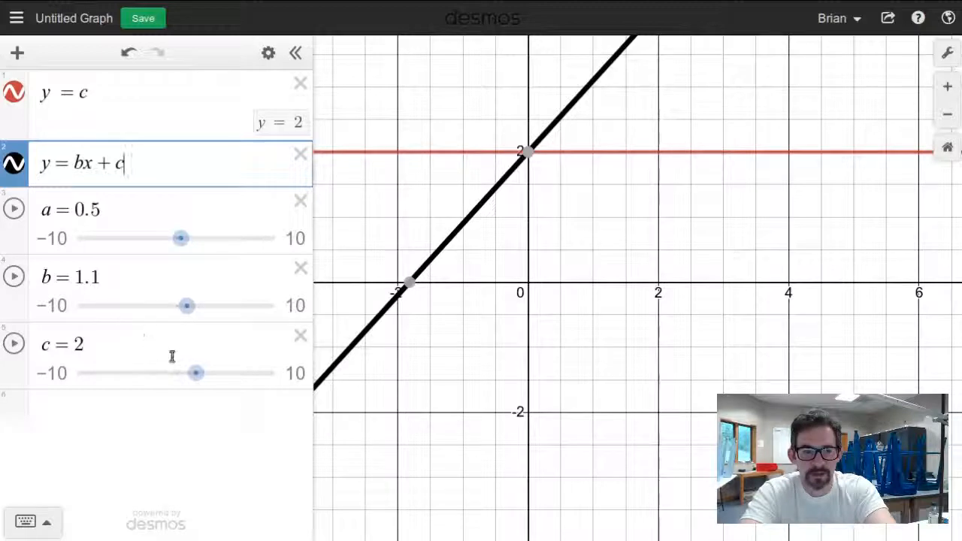
Step: Vary the line's intercept and slope with the sliders, ending at c = 1 and b = 1
{"action": "mouse_move", "coordinate": [191, 376]}
{"action": "left_mouse_down"}
{"action": "mouse_move", "coordinate": [205, 374]}
{"action": "mouse_move", "coordinate": [163, 384]}
{"action": "mouse_move", "coordinate": [200, 384]}
{"action": "mouse_move", "coordinate": [183, 386]}
{"action": "left_mouse_up"}
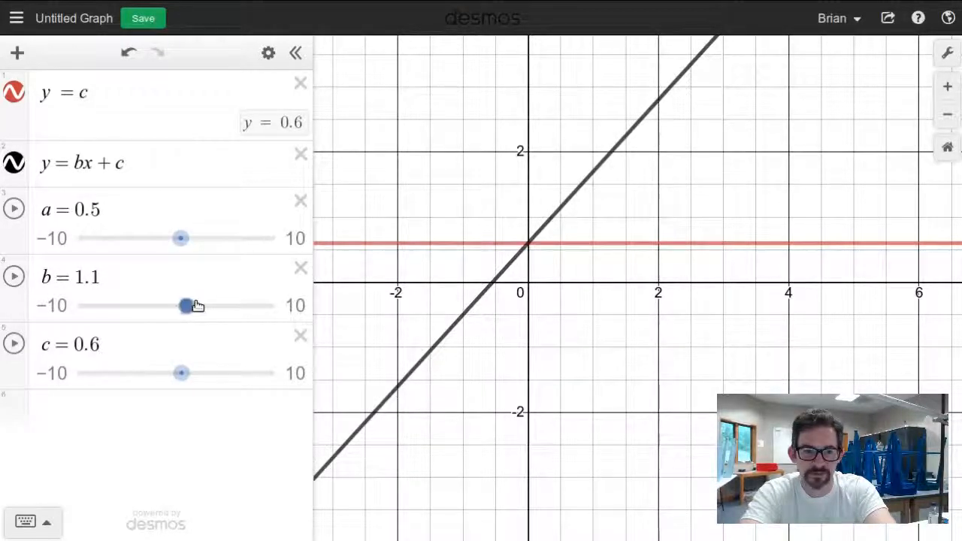
{"action": "mouse_move", "coordinate": [192, 307]}
{"action": "left_mouse_down"}
{"action": "mouse_move", "coordinate": [202, 308]}
{"action": "mouse_move", "coordinate": [191, 307]}
{"action": "left_mouse_up"}
{"action": "mouse_move", "coordinate": [181, 372]}
{"action": "left_mouse_down"}
{"action": "mouse_move", "coordinate": [199, 376]}
{"action": "mouse_move", "coordinate": [163, 378]}
{"action": "mouse_move", "coordinate": [189, 374]}
{"action": "left_mouse_up"}
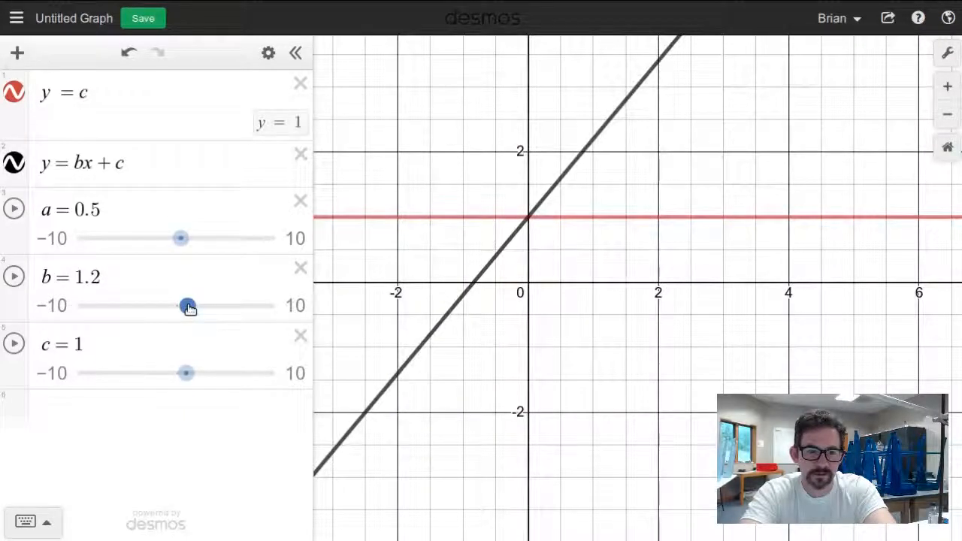
{"action": "left_click_drag", "start_coordinate": [188, 307], "coordinate": [185, 328]}
{"action": "left_click_drag", "start_coordinate": [528, 253], "coordinate": [529, 300]}
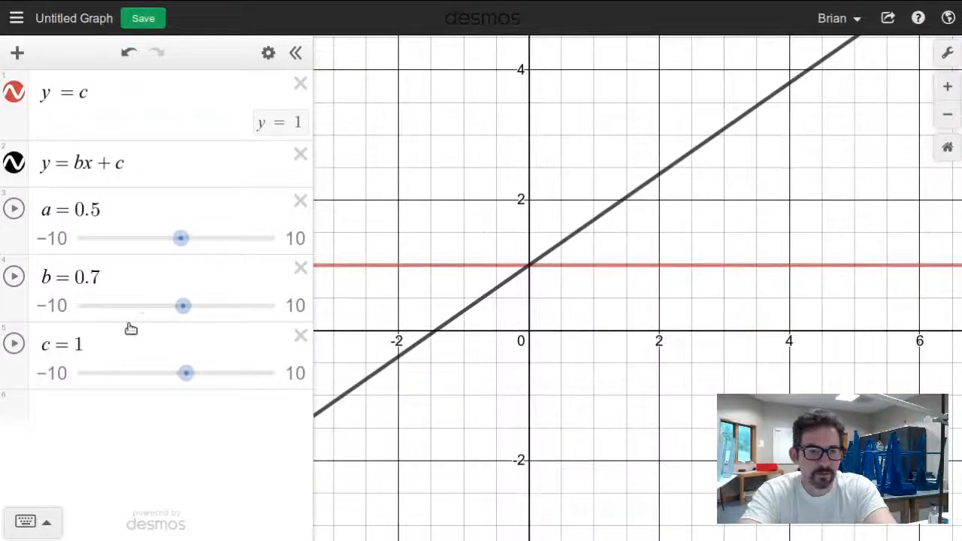
{"action": "left_click_drag", "start_coordinate": [186, 315], "coordinate": [188, 313]}
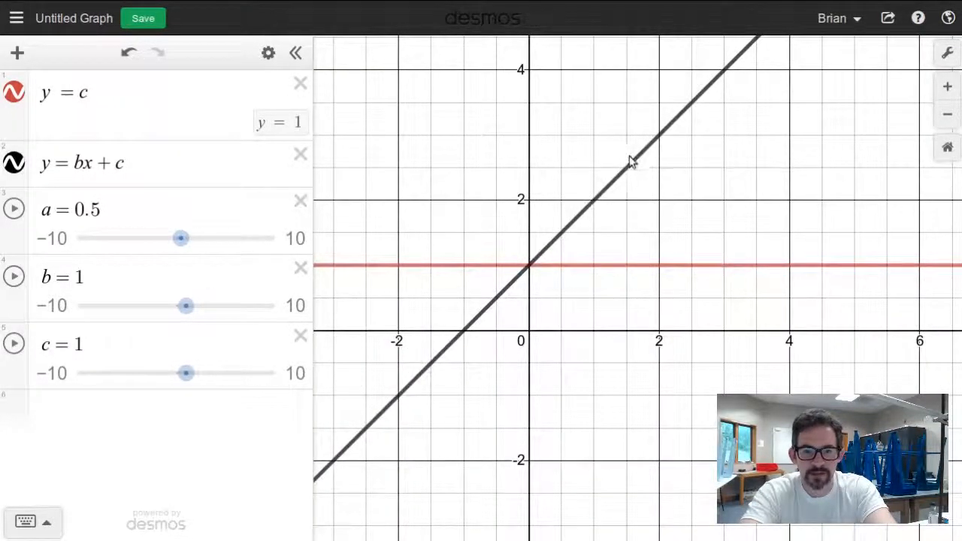
Step: Flatten the sloped line onto the x-axis by setting c and b to 0
{"action": "left_click_drag", "start_coordinate": [187, 374], "coordinate": [177, 383]}
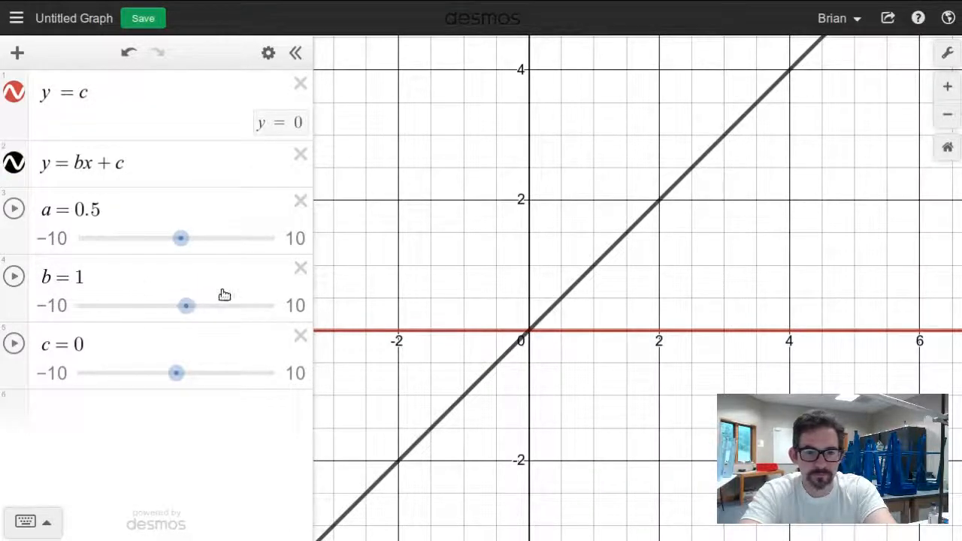
{"action": "left_click_drag", "start_coordinate": [191, 312], "coordinate": [196, 309]}
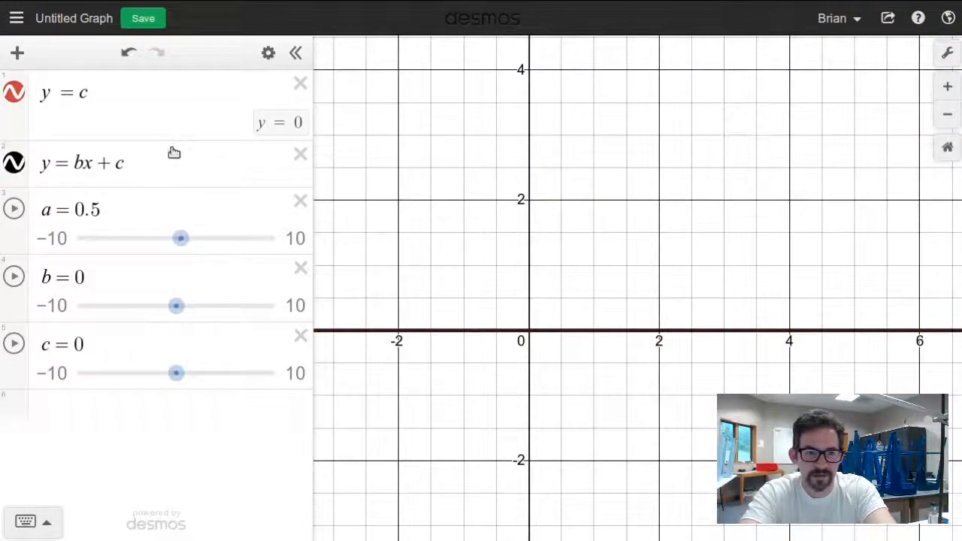
Step: Add the quadratic equation y = ax^2 + bx + c as a new expression below y = bx + c
{"action": "left_click", "coordinate": [159, 162]}
{"action": "key", "text": "Return"}
{"action": "type", "text": "y = a"}
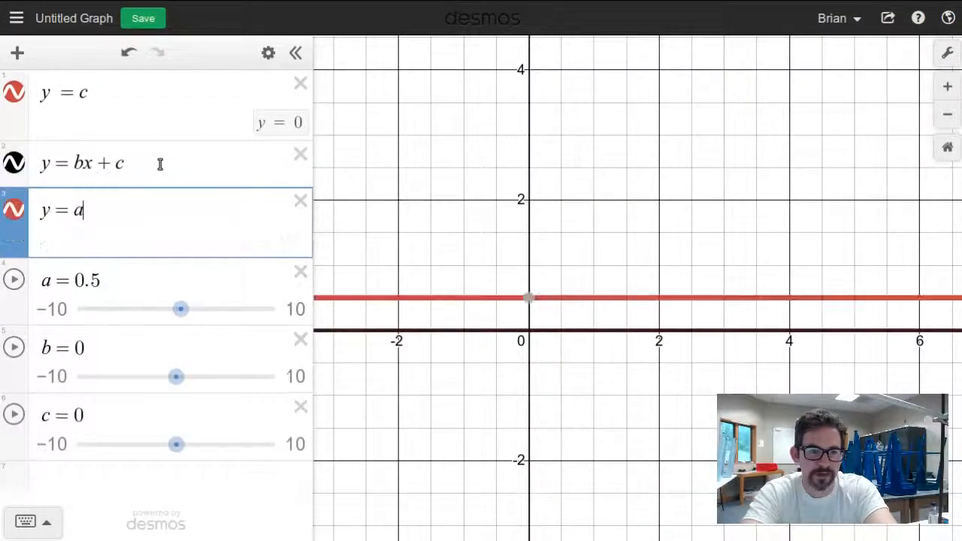
{"action": "type", "text": "x^2"}
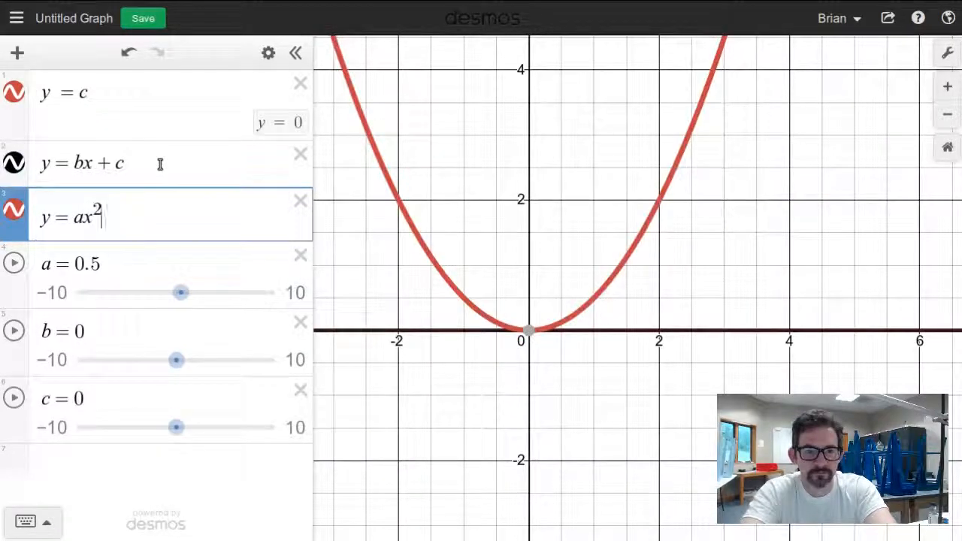
{"action": "key", "text": "Right"}
{"action": "type", "text": "+ b"}
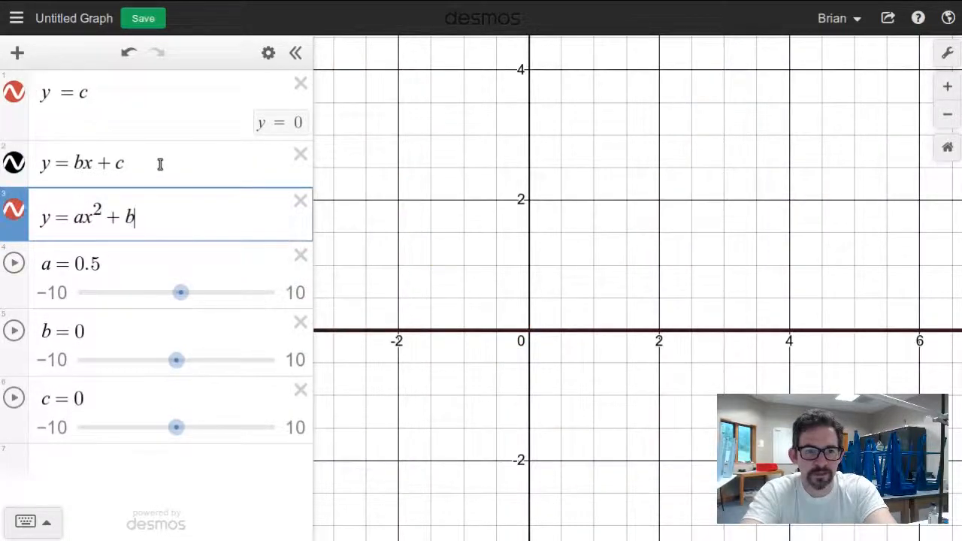
{"action": "type", "text": "x + c"}
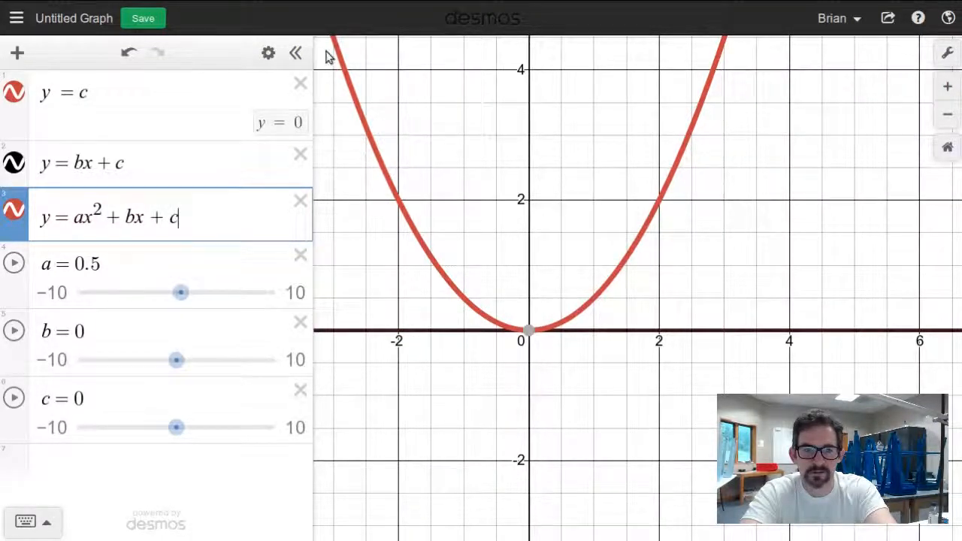
Step: Bring slider a to 0 and back to 0.5, and set c to 1 and b to 2.1
{"action": "left_click", "coordinate": [180, 293]}
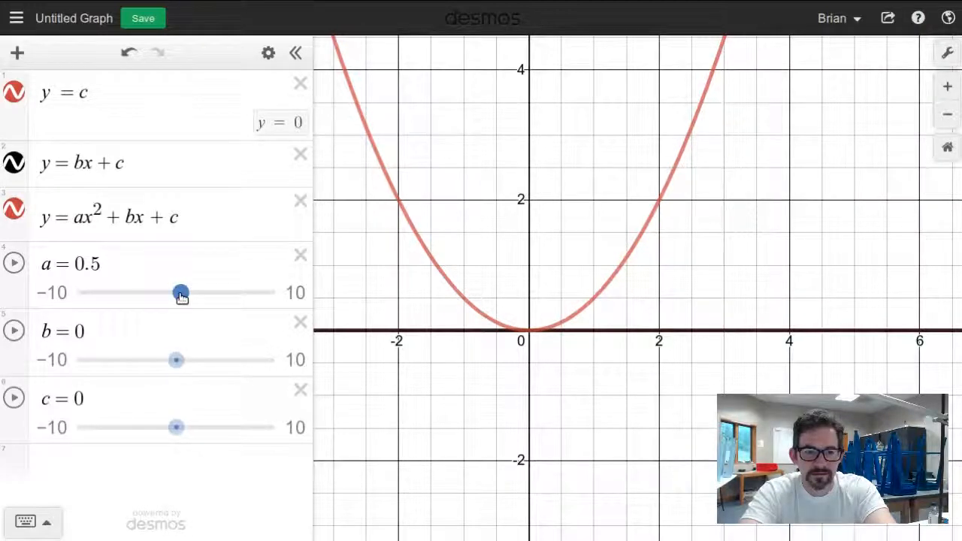
{"action": "left_click_drag", "start_coordinate": [180, 295], "coordinate": [177, 318]}
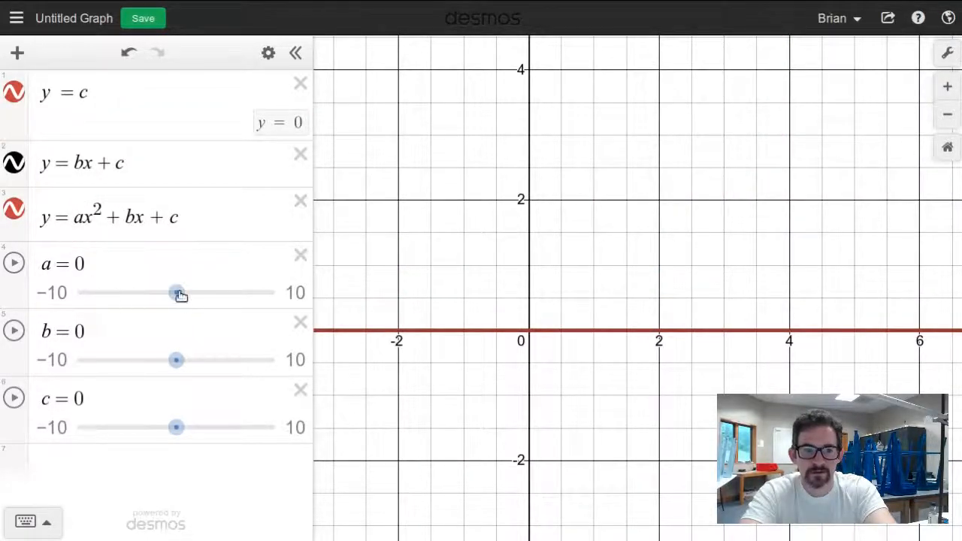
{"action": "left_click_drag", "start_coordinate": [177, 292], "coordinate": [181, 305]}
{"action": "left_click_drag", "start_coordinate": [176, 427], "coordinate": [189, 442]}
{"action": "left_click_drag", "start_coordinate": [177, 364], "coordinate": [185, 363]}
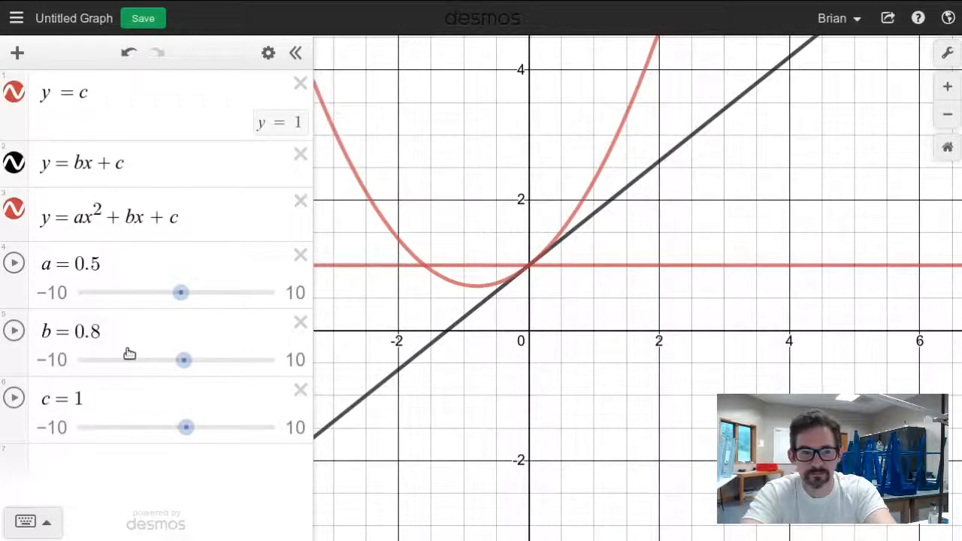
{"action": "left_click_drag", "start_coordinate": [184, 359], "coordinate": [196, 359]}
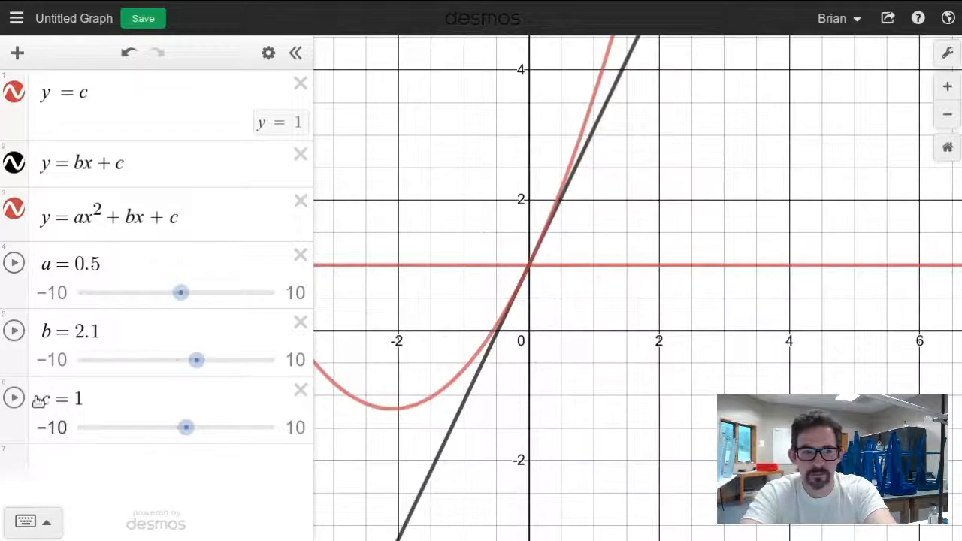
Step: Change the colour of the y = ax^2 + bx + c curve to purple
{"action": "left_click", "coordinate": [15, 210]}
{"action": "left_click", "coordinate": [19, 217]}
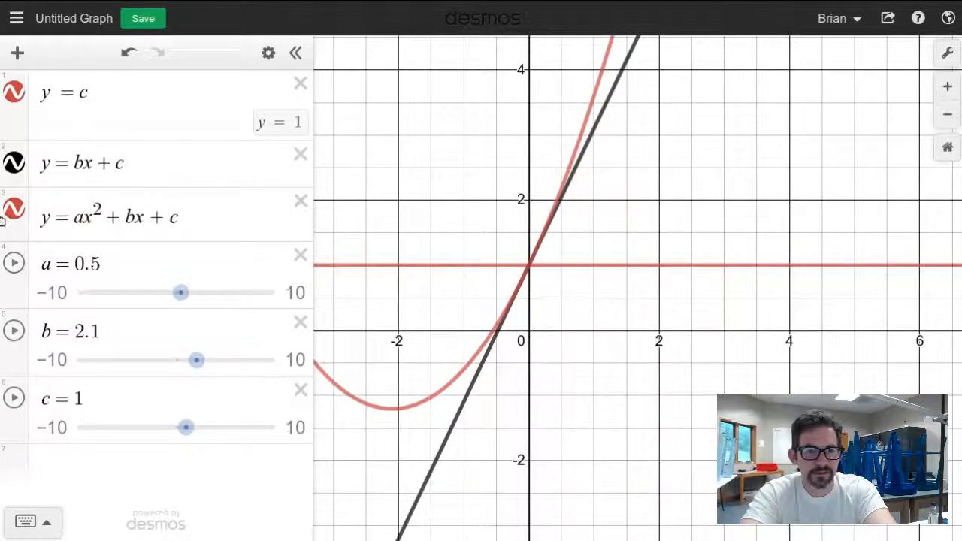
{"action": "left_click", "coordinate": [15, 211]}
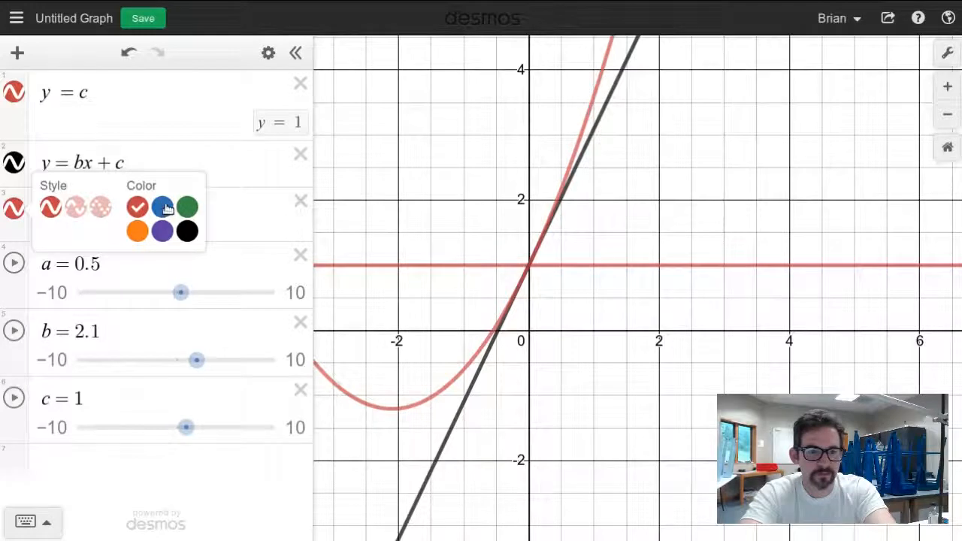
{"action": "left_click", "coordinate": [163, 231]}
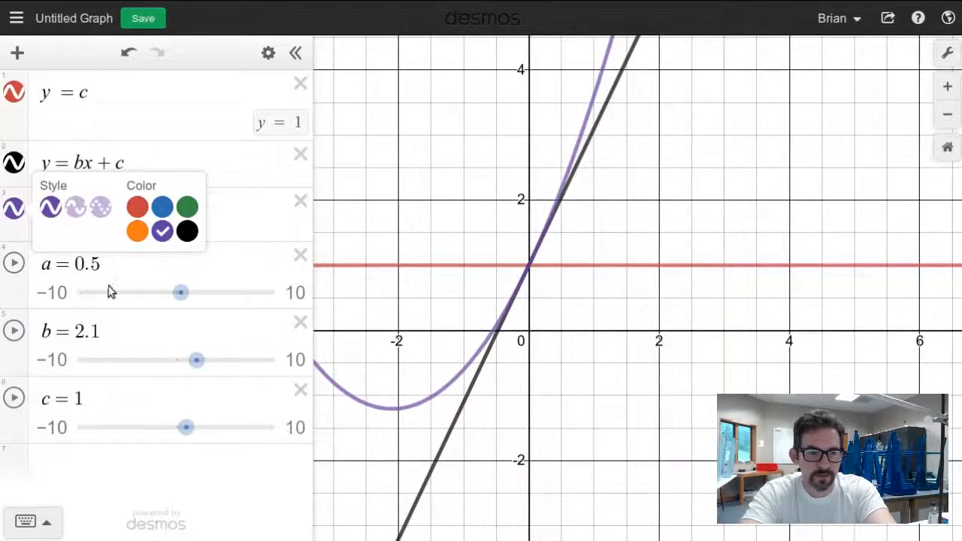
{"action": "left_click", "coordinate": [185, 260]}
{"action": "key", "text": "Up"}
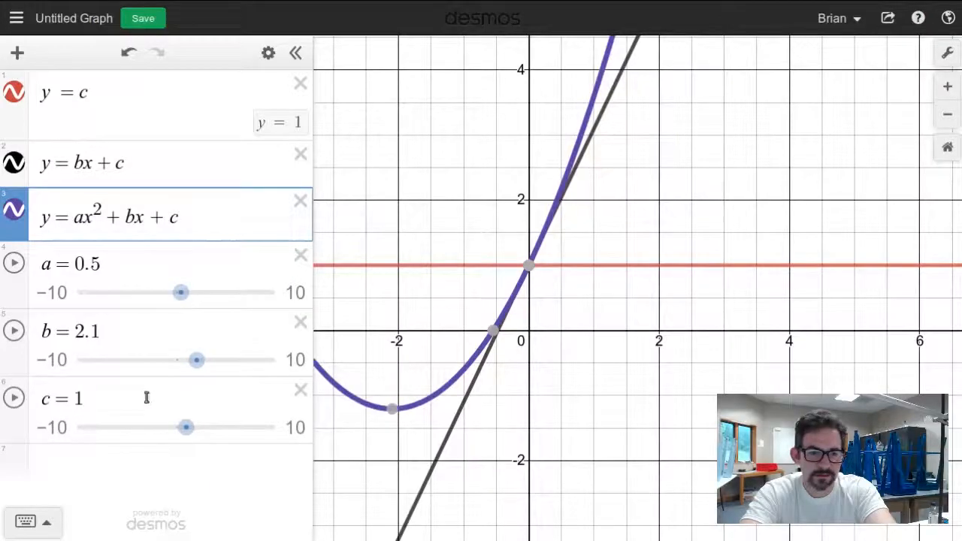
Step: Adjust the sliders to a = 1.6, b = 1.3 and c = 1.3 to reshape all three graphs
{"action": "mouse_move", "coordinate": [180, 294]}
{"action": "left_mouse_down"}
{"action": "mouse_move", "coordinate": [200, 292]}
{"action": "mouse_move", "coordinate": [191, 293]}
{"action": "left_mouse_up"}
{"action": "left_click_drag", "start_coordinate": [206, 361], "coordinate": [189, 449]}
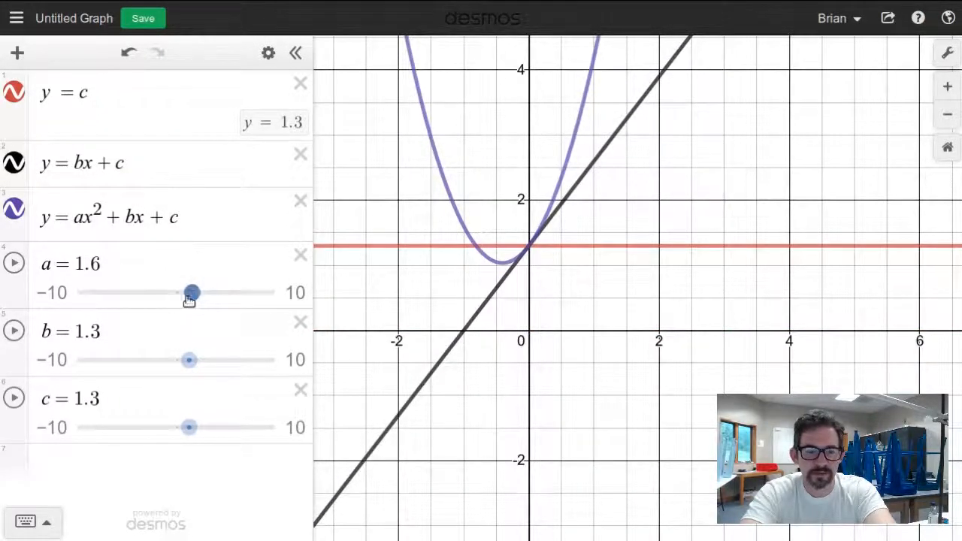
Step: Flip the parabola downward with a = −0.5, move c to 0, set b to 2.1, and lower c to −0.1
{"action": "left_click_drag", "start_coordinate": [193, 297], "coordinate": [173, 320]}
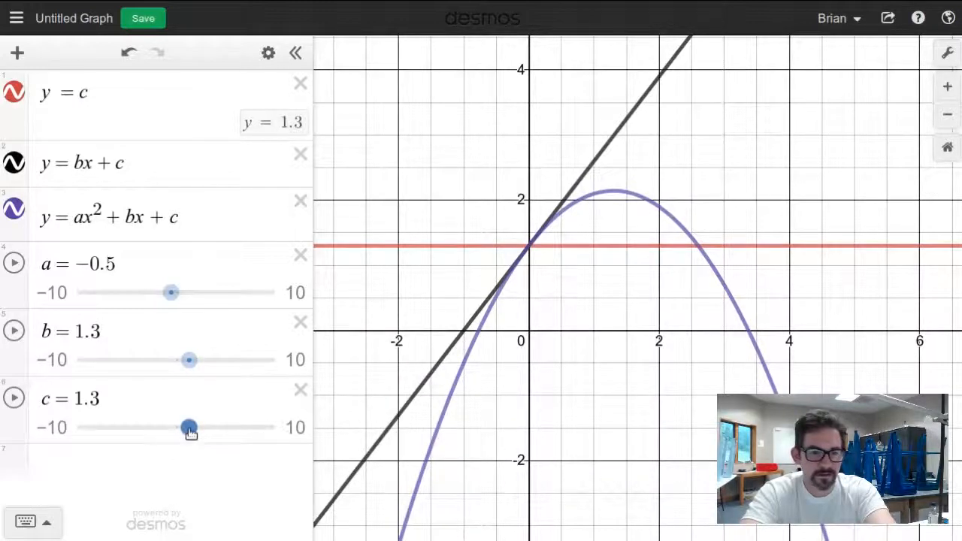
{"action": "mouse_move", "coordinate": [191, 431]}
{"action": "left_mouse_down"}
{"action": "mouse_move", "coordinate": [169, 445]}
{"action": "mouse_move", "coordinate": [178, 445]}
{"action": "left_mouse_up"}
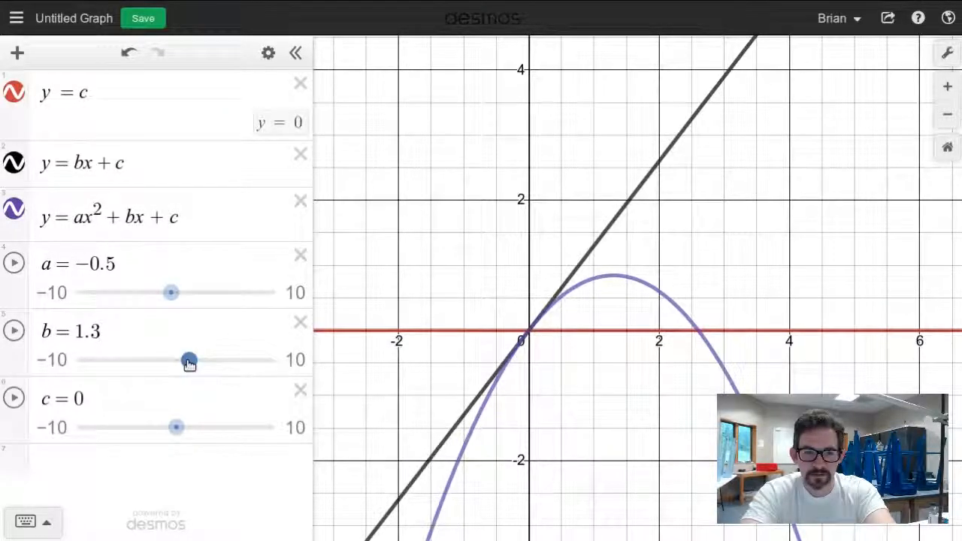
{"action": "mouse_move", "coordinate": [189, 362]}
{"action": "left_mouse_down"}
{"action": "mouse_move", "coordinate": [206, 361]}
{"action": "mouse_move", "coordinate": [184, 374]}
{"action": "mouse_move", "coordinate": [198, 373]}
{"action": "left_mouse_up"}
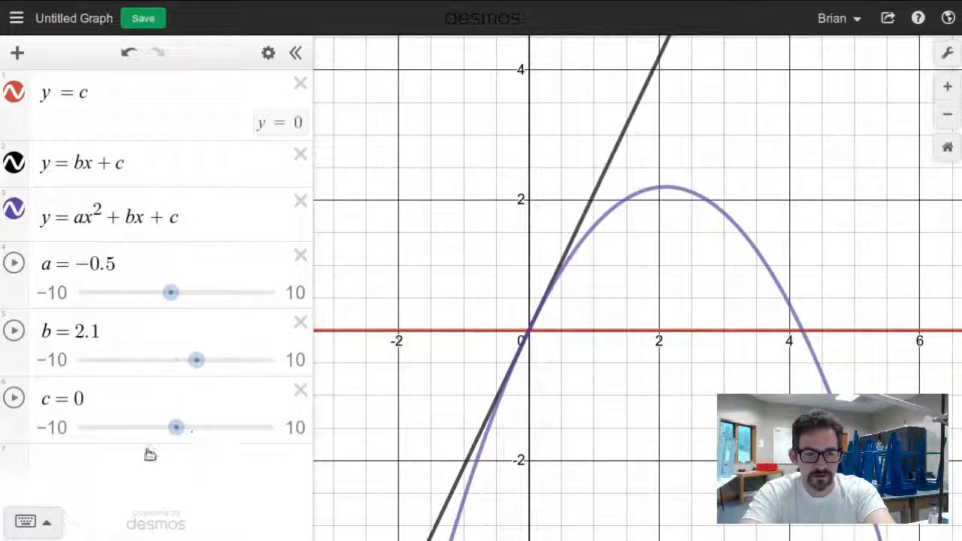
{"action": "mouse_move", "coordinate": [179, 433]}
{"action": "left_mouse_down"}
{"action": "mouse_move", "coordinate": [189, 430]}
{"action": "mouse_move", "coordinate": [174, 431]}
{"action": "left_mouse_up"}
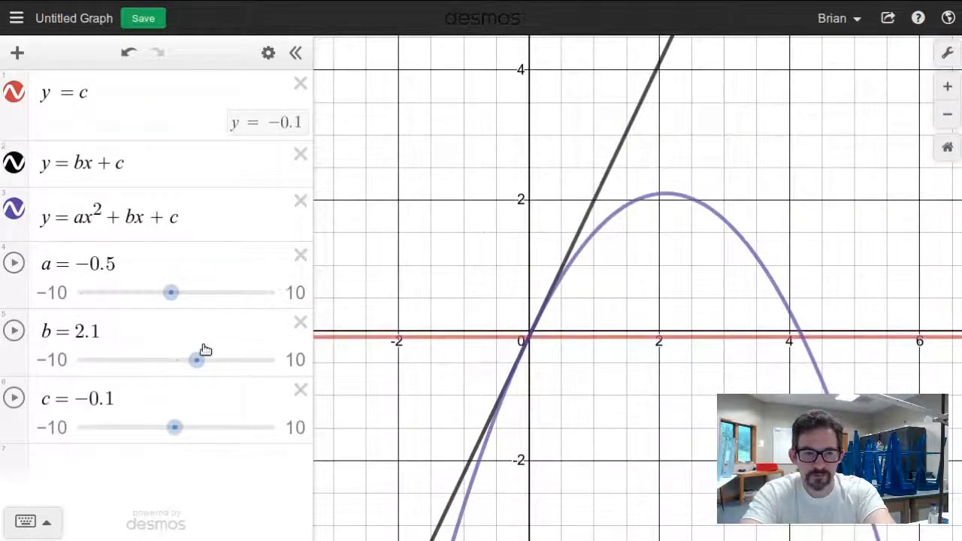
Step: Reshape the downward parabola with a = −0.3 and b = 1.4, and finish with a = −0.8 and b = 2.5
{"action": "mouse_move", "coordinate": [171, 293]}
{"action": "left_mouse_down"}
{"action": "mouse_move", "coordinate": [182, 294]}
{"action": "mouse_move", "coordinate": [173, 295]}
{"action": "left_mouse_up"}
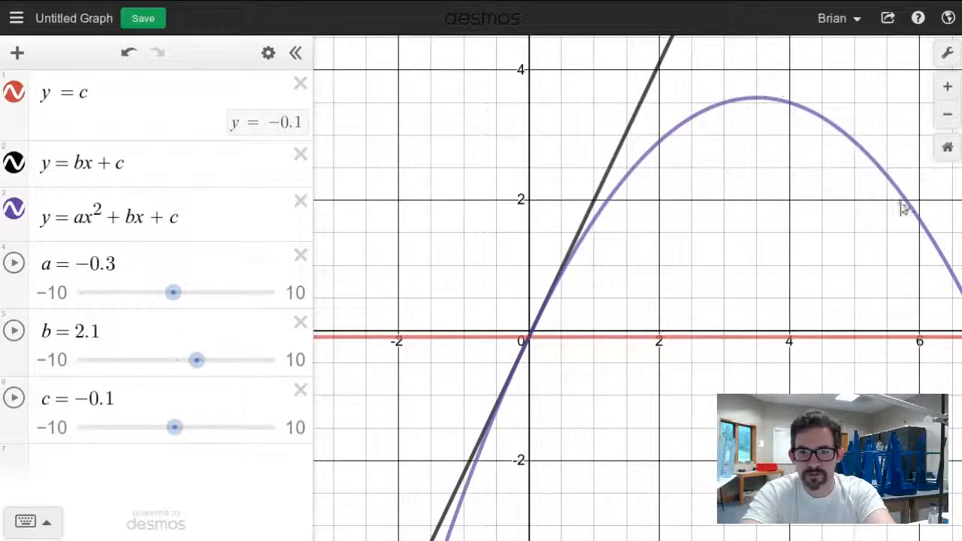
{"action": "left_click_drag", "start_coordinate": [196, 367], "coordinate": [197, 367]}
{"action": "left_click_drag", "start_coordinate": [192, 366], "coordinate": [191, 366]}
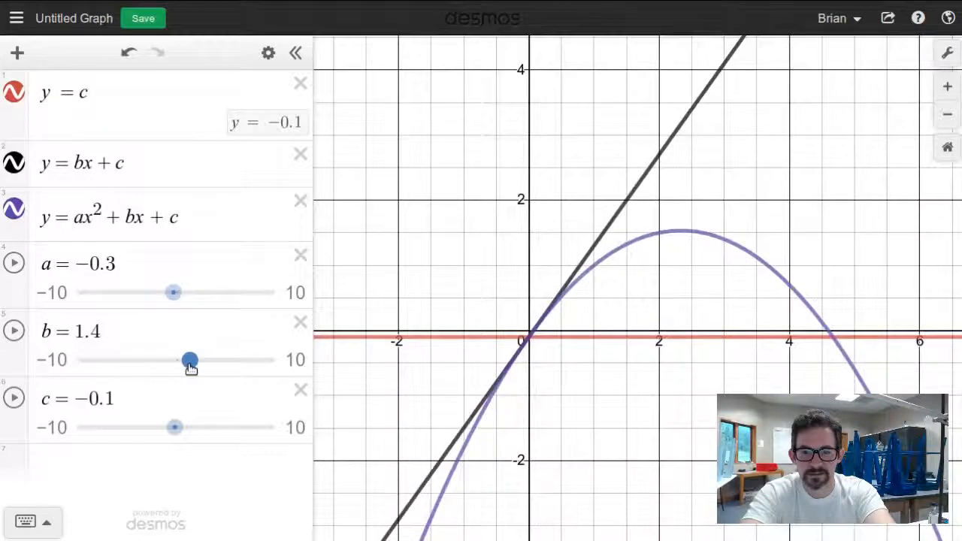
{"action": "mouse_move", "coordinate": [174, 294]}
{"action": "left_mouse_down"}
{"action": "mouse_move", "coordinate": [185, 293]}
{"action": "mouse_move", "coordinate": [168, 301]}
{"action": "left_mouse_up"}
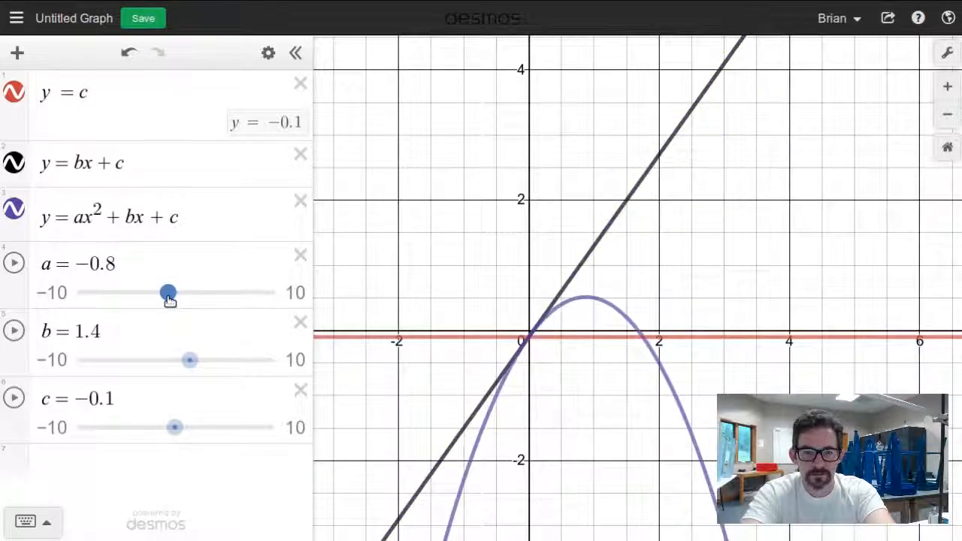
{"action": "mouse_move", "coordinate": [201, 369]}
{"action": "left_mouse_down"}
{"action": "mouse_move", "coordinate": [214, 367]}
{"action": "mouse_move", "coordinate": [191, 369]}
{"action": "mouse_move", "coordinate": [209, 368]}
{"action": "left_mouse_up"}
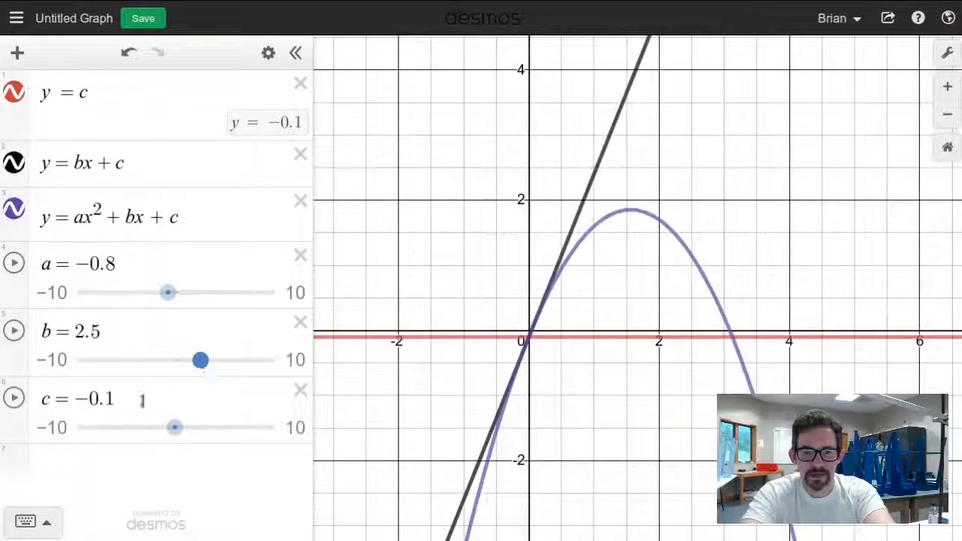